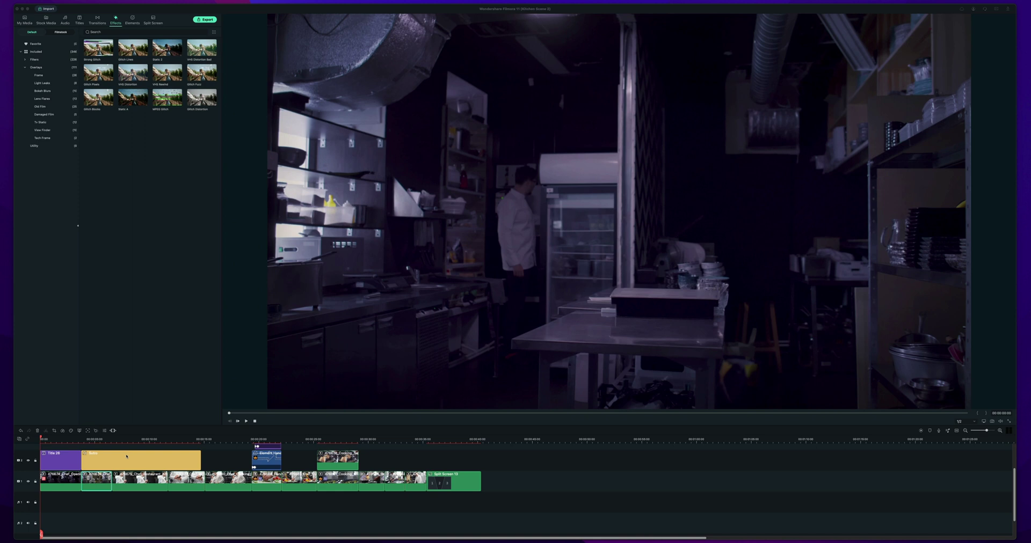
Open the project's Export window and check the Device and YouTube tabs (1920 x 1080, Public).
left_click(183, 211)
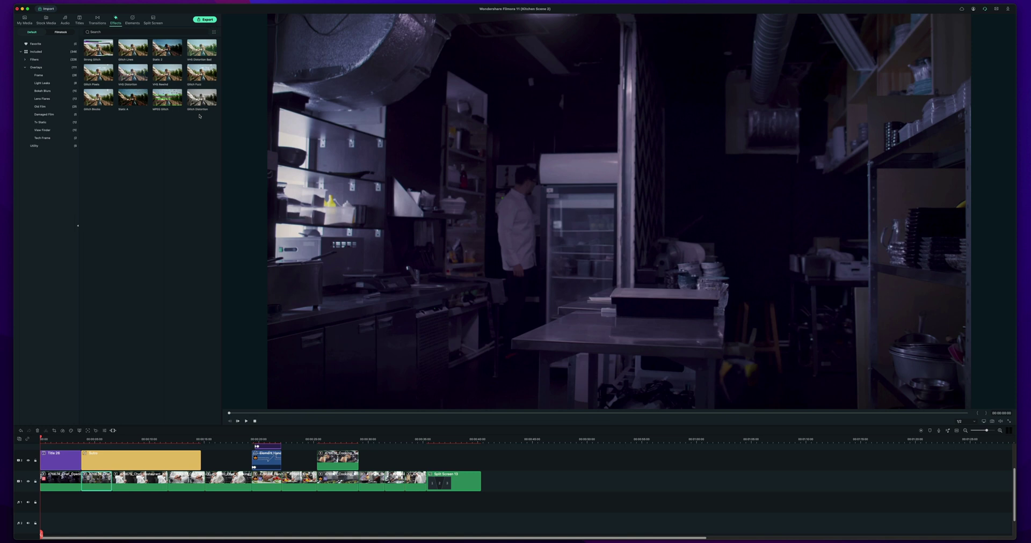
key("super+e")
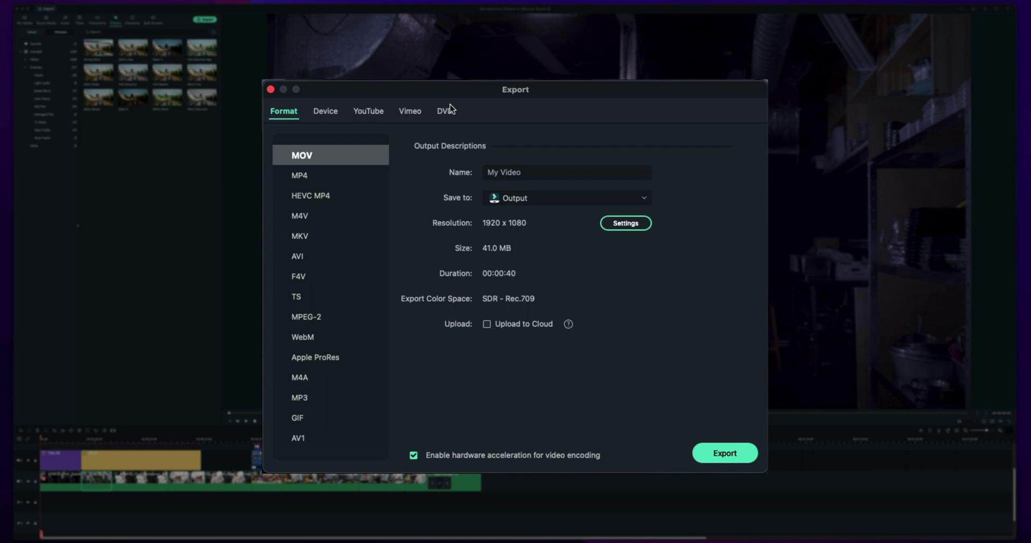
left_click(320, 115)
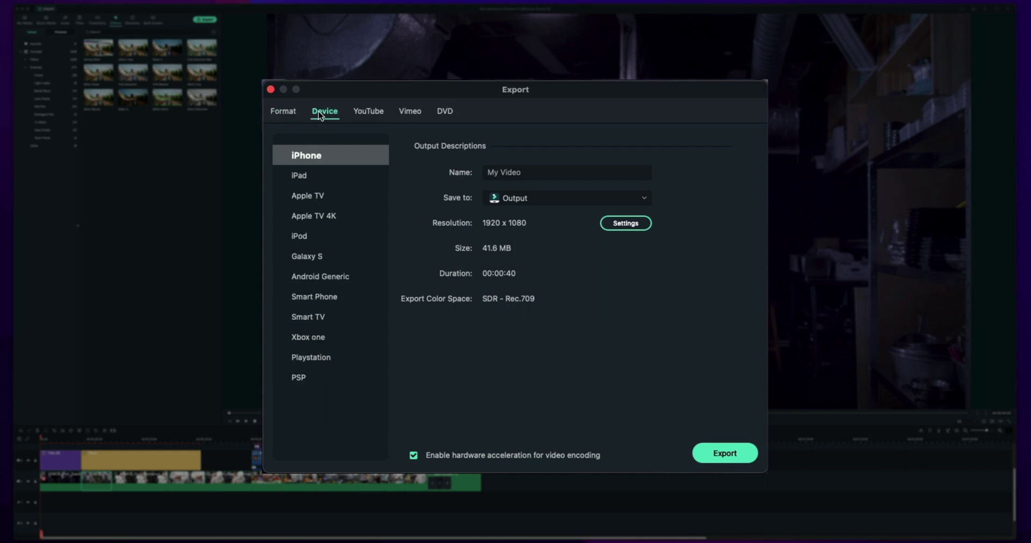
left_click(363, 114)
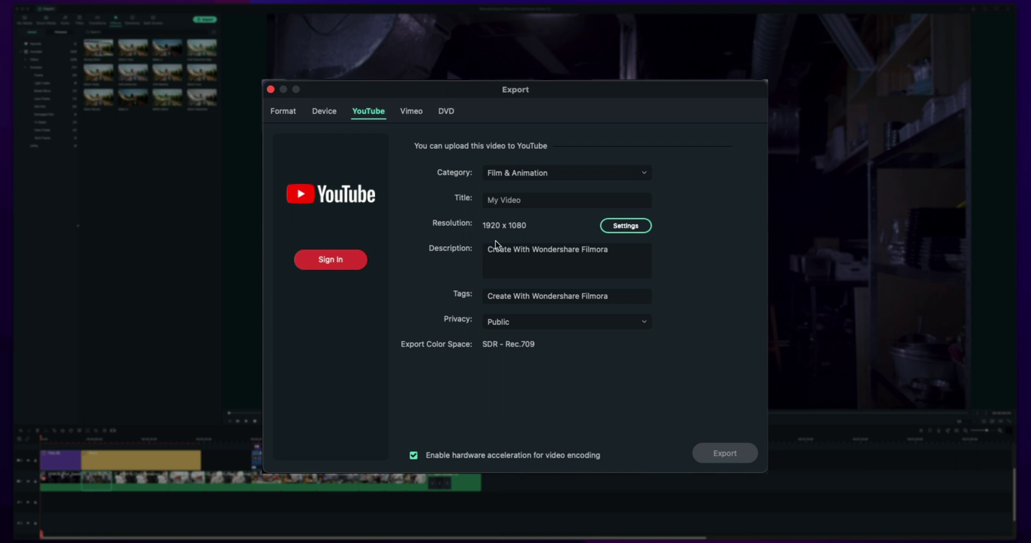
Look over the Vimeo and DVD export options, then go back to the Device presets.
left_click(414, 114)
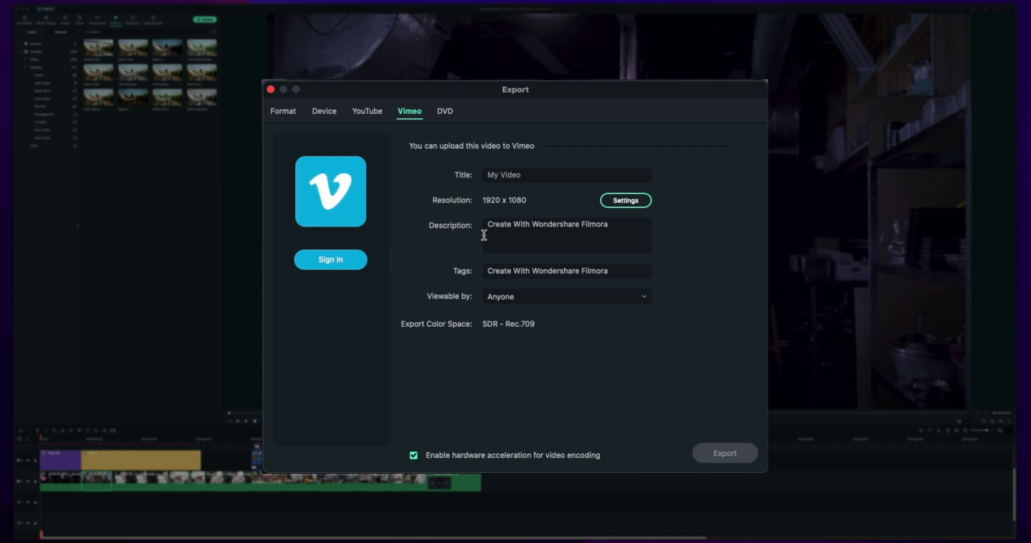
left_click(444, 112)
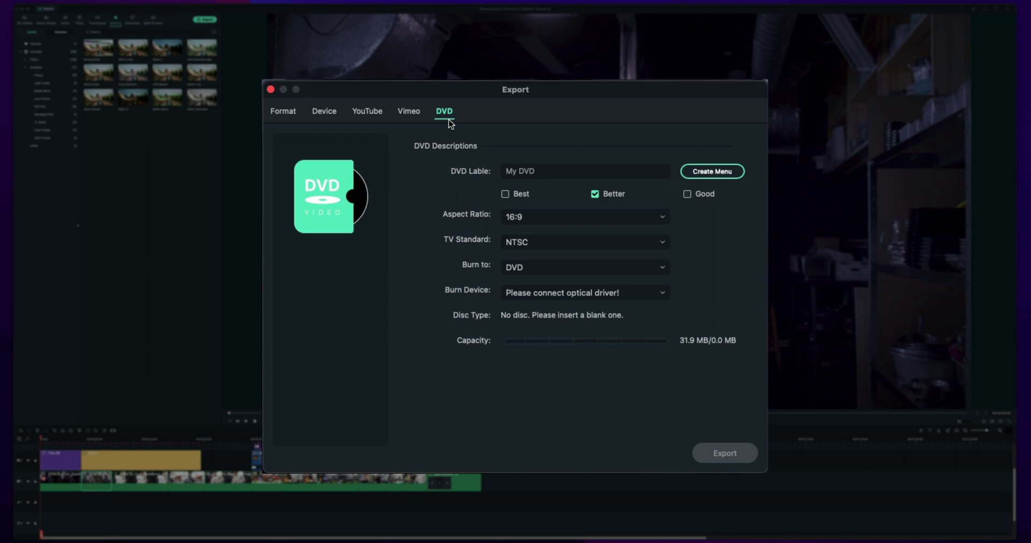
left_click(320, 114)
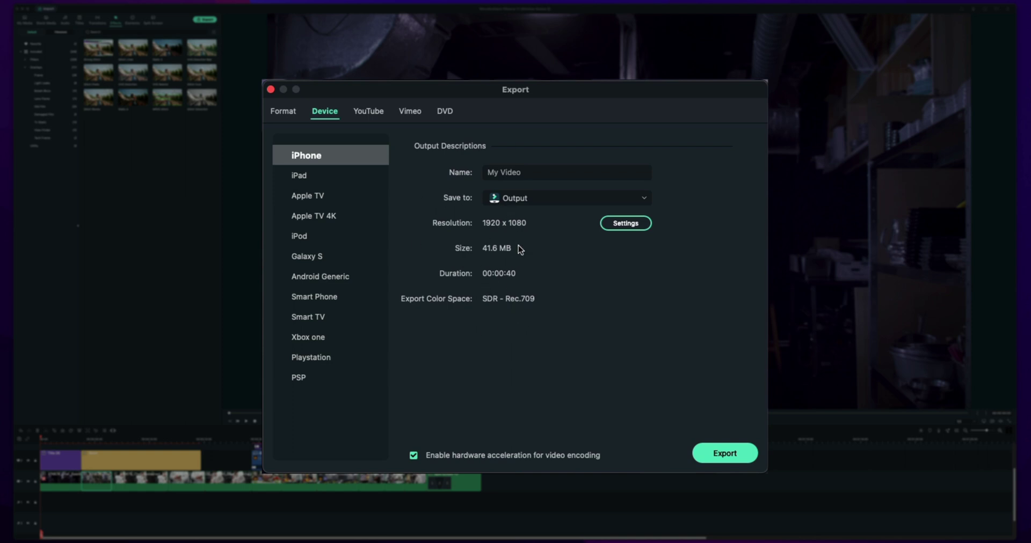
Browse the iPad, Apple TV, Apple TV 4K and iPod presets, checking iPod's detailed settings.
left_click(314, 176)
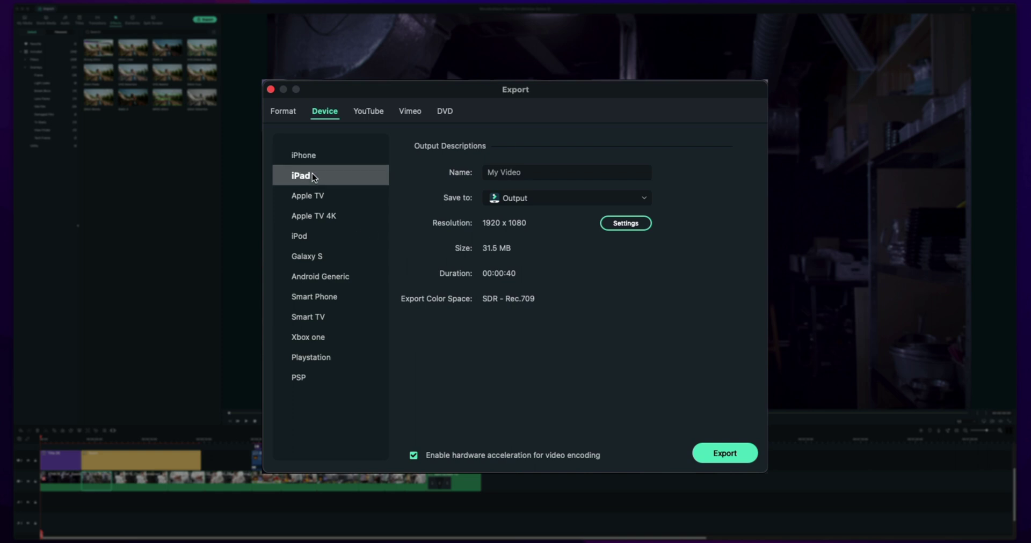
left_click(314, 194)
left_click(316, 221)
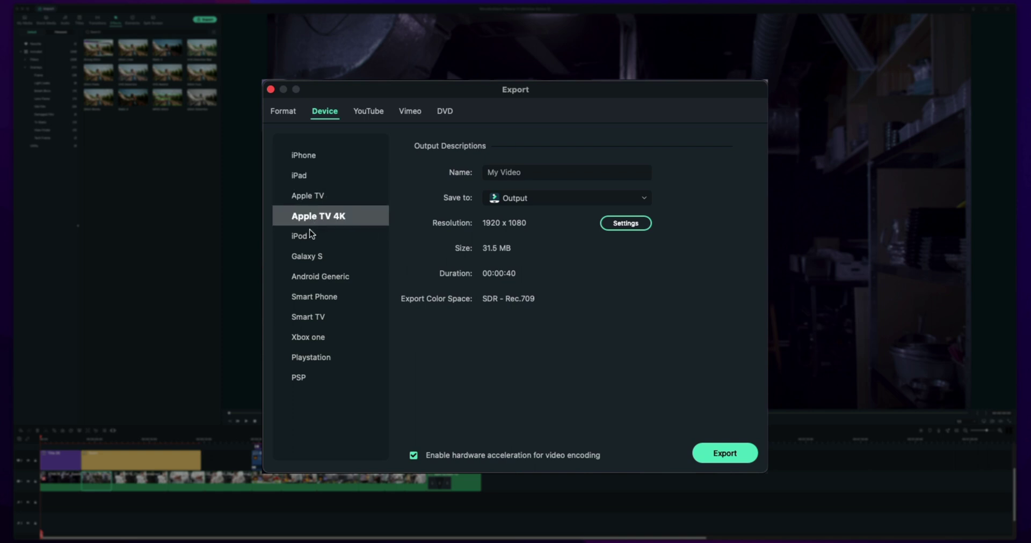
left_click(310, 236)
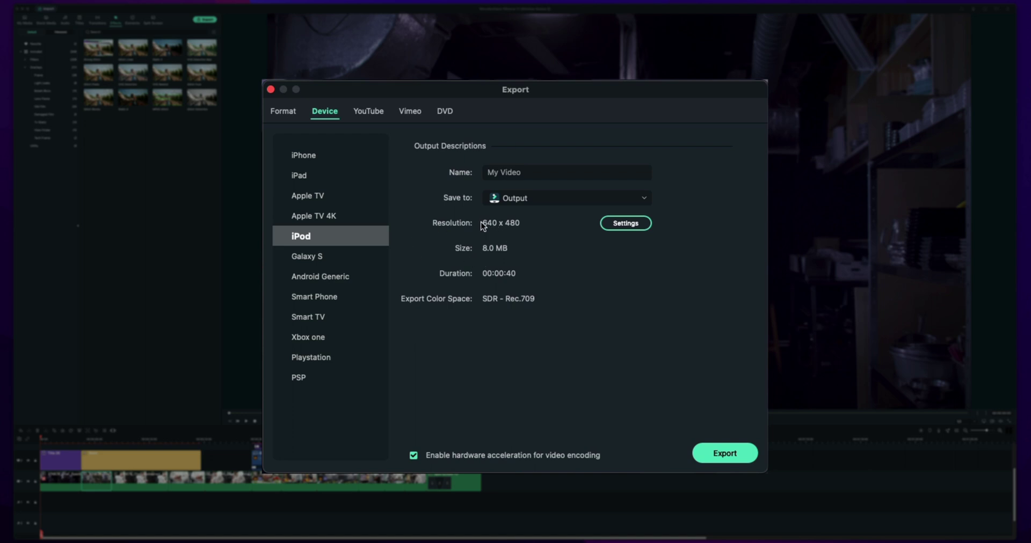
left_click(621, 223)
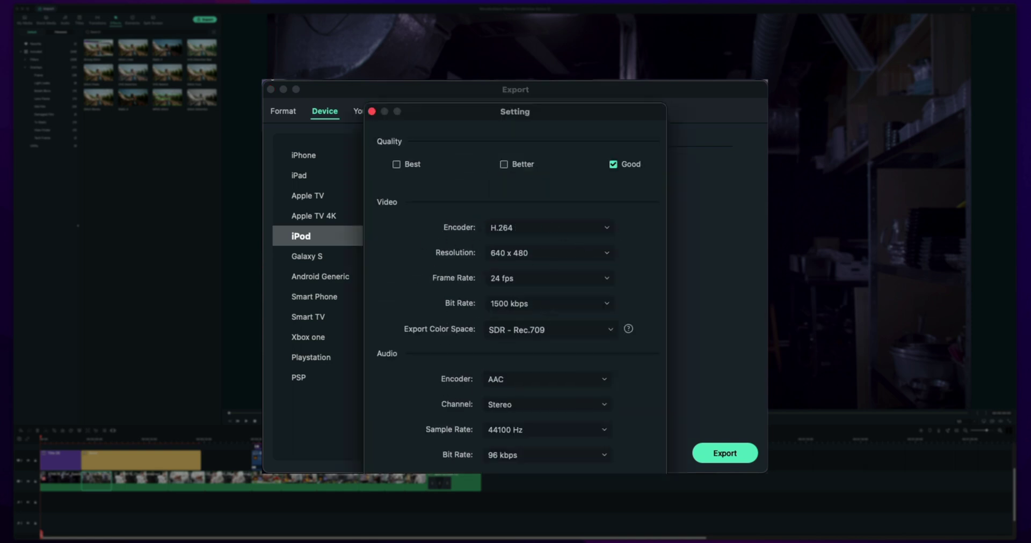
left_click(372, 112)
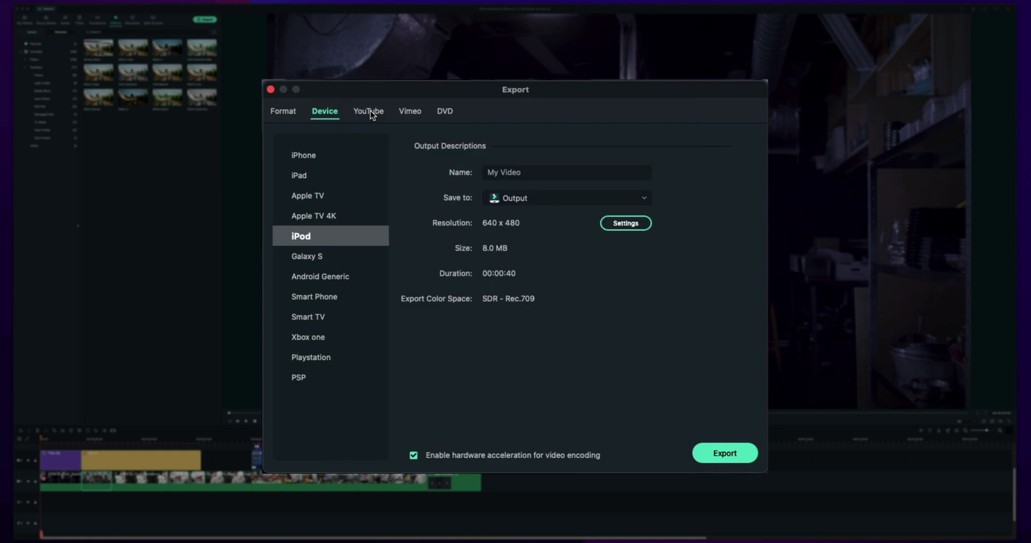
Set the Apple TV 4K preset to 4096 x 2160, 24 fps, Best quality, HDR - Rec.2100HLG.
left_click(318, 217)
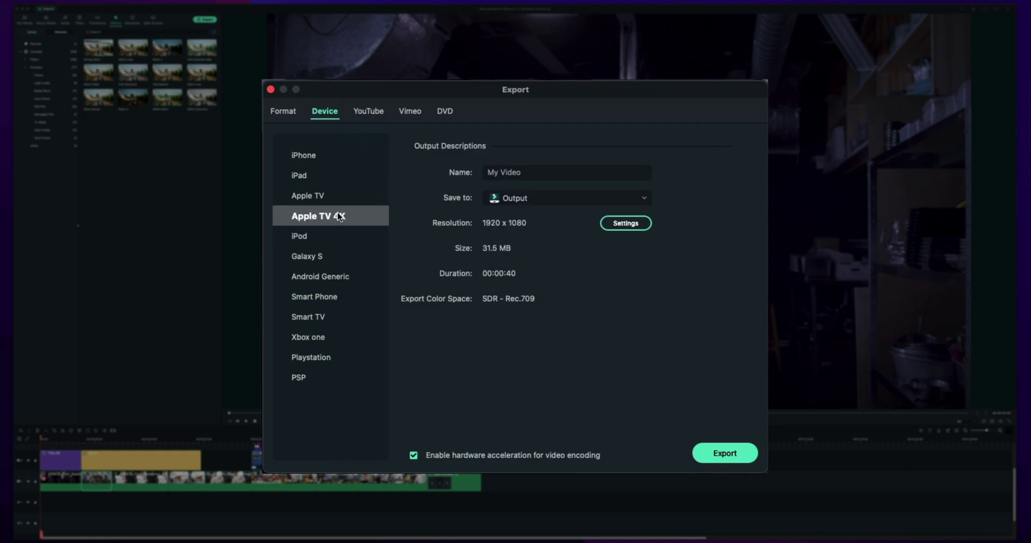
left_click(610, 225)
left_click(553, 253)
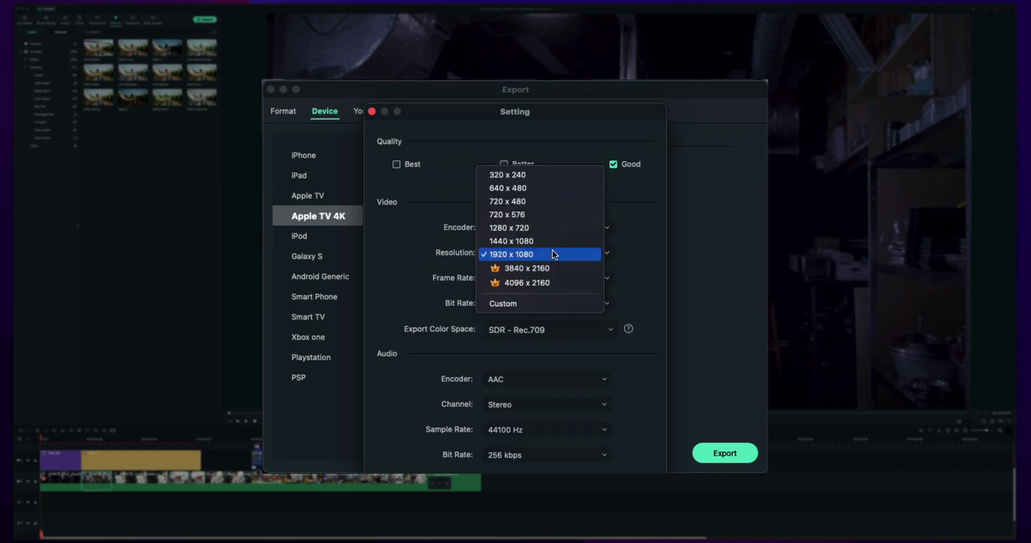
left_click(511, 284)
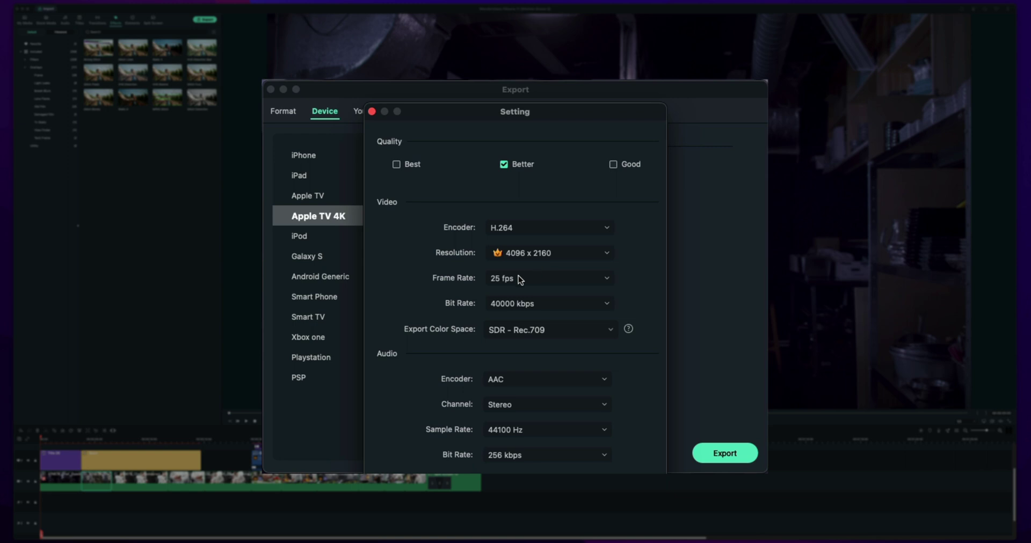
left_click(518, 275)
left_click(518, 264)
left_click(397, 164)
left_click(513, 329)
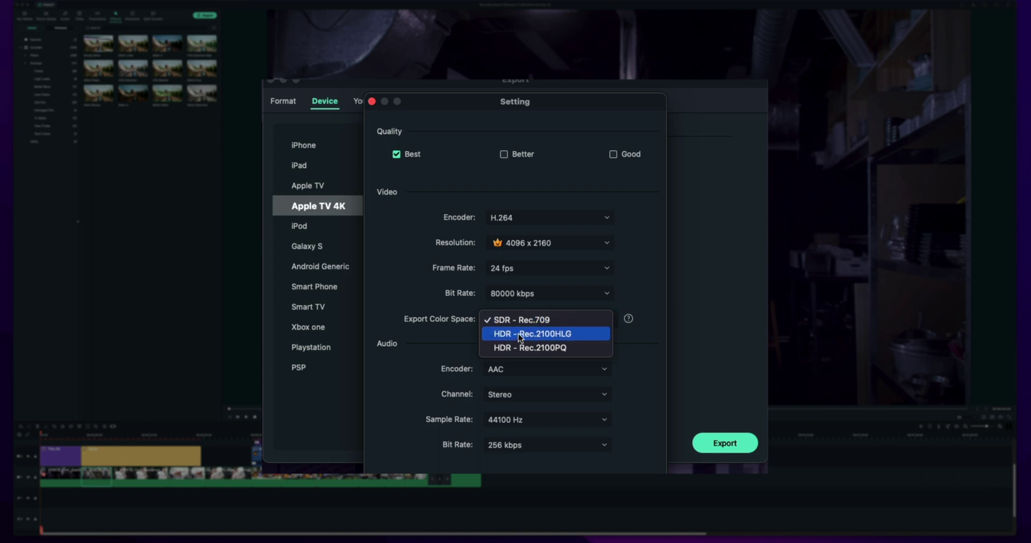
left_click(518, 334)
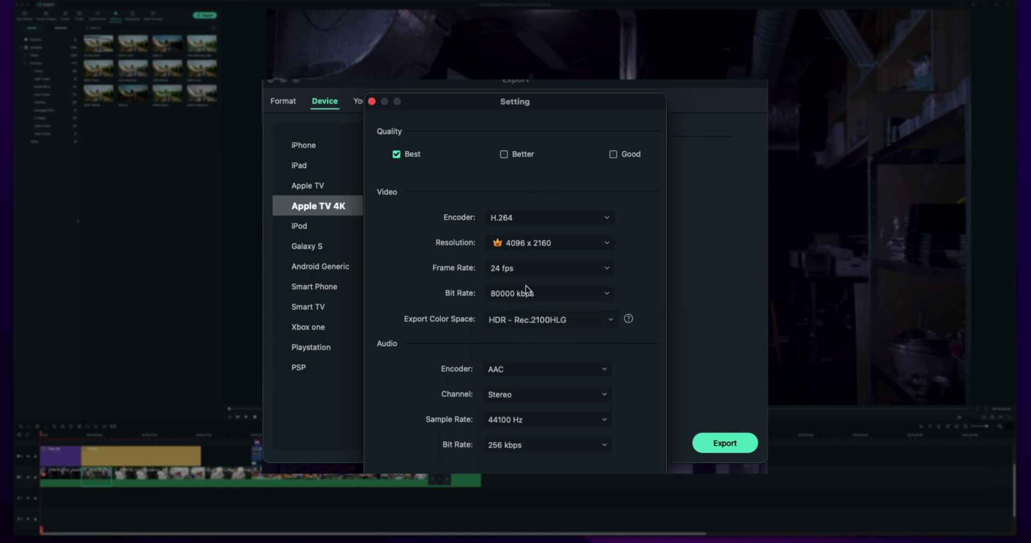
key("Escape")
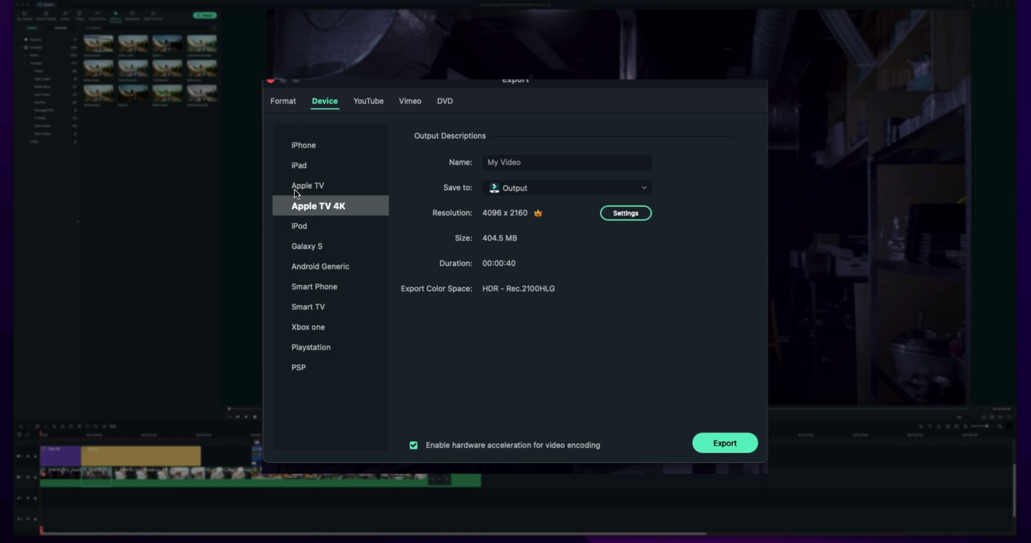
Switch to export by file format, showing MOV at 1920 x 1080 and 41.0 MB.
left_click(276, 106)
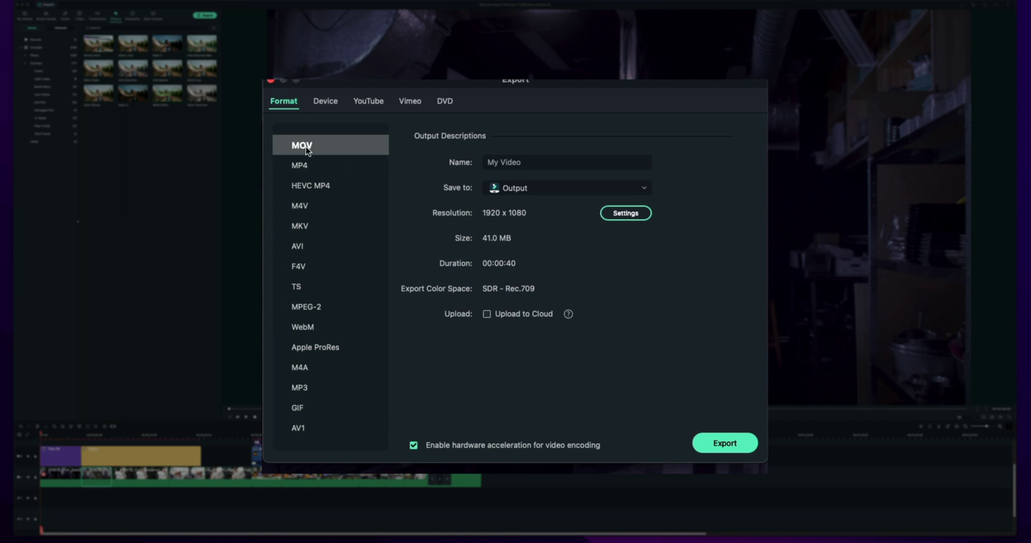
Compare the MP4, MOV and HEVC MP4 output formats.
left_click(308, 164)
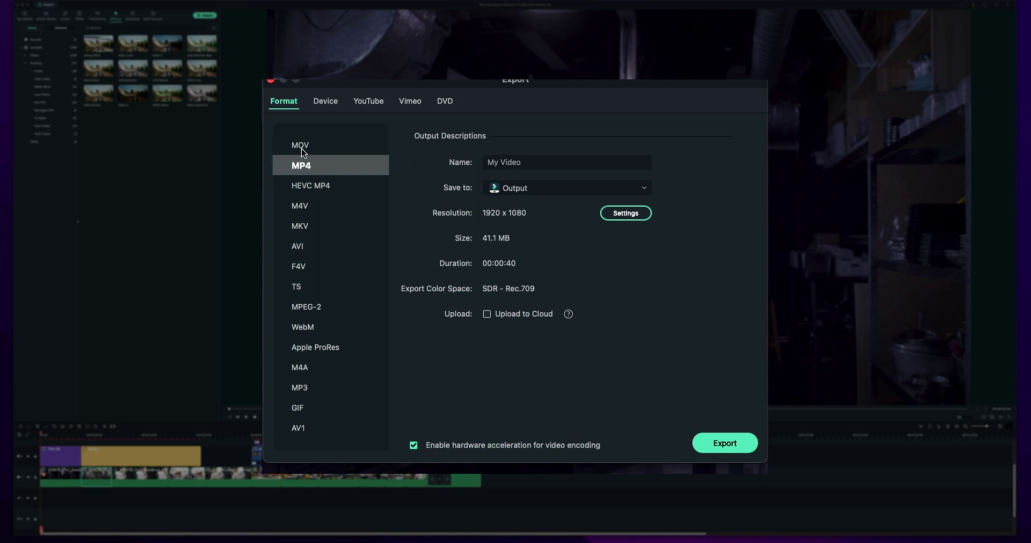
left_click(301, 149)
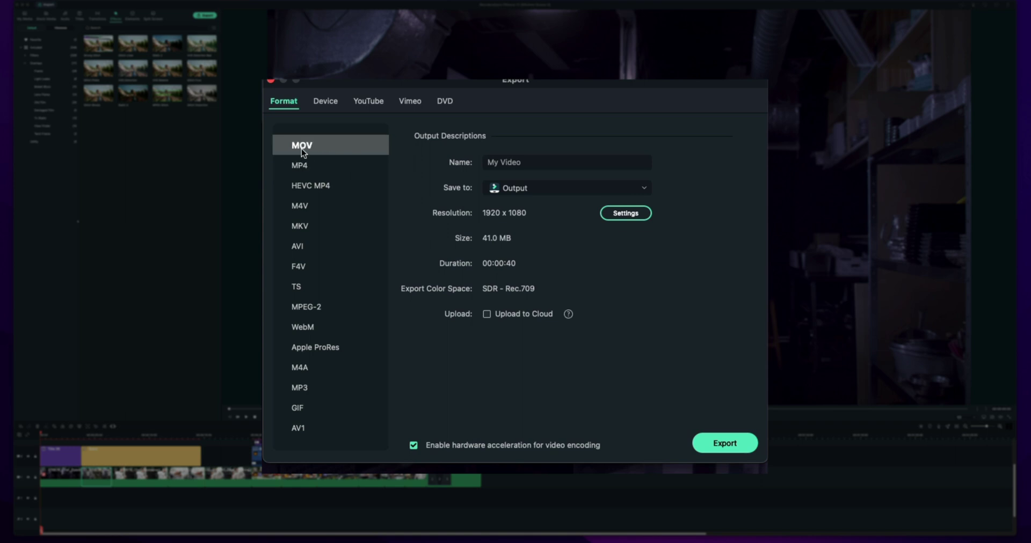
left_click(305, 168)
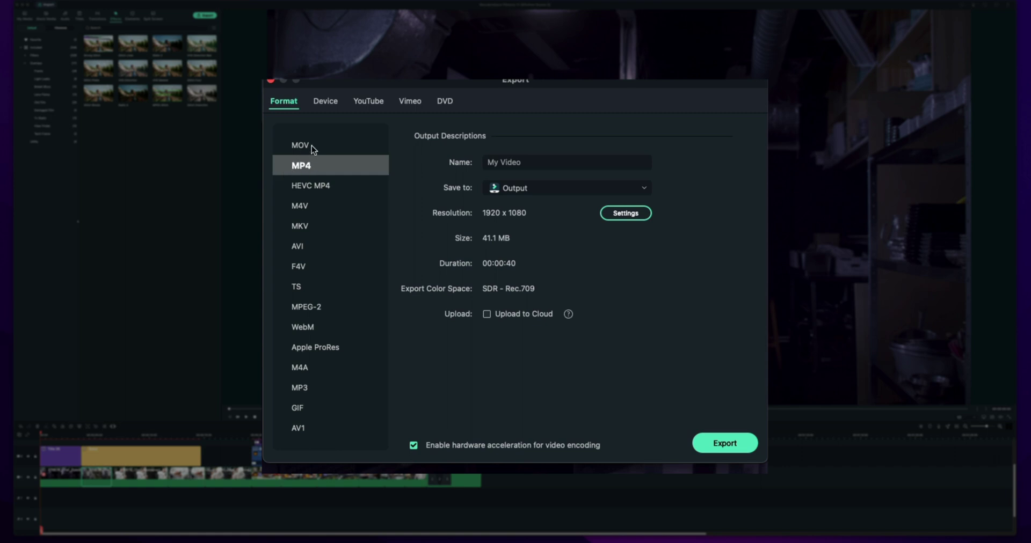
left_click(312, 147)
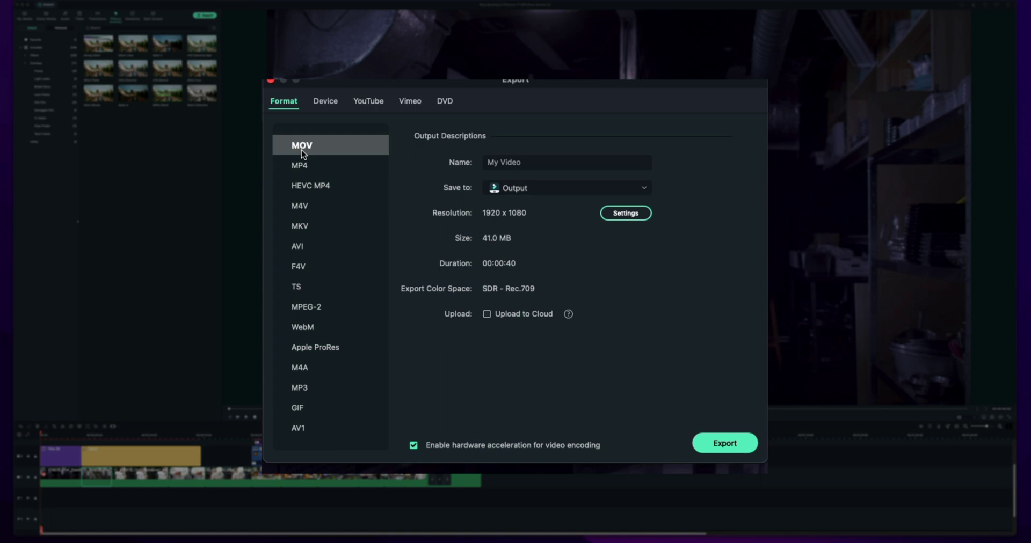
left_click(329, 169)
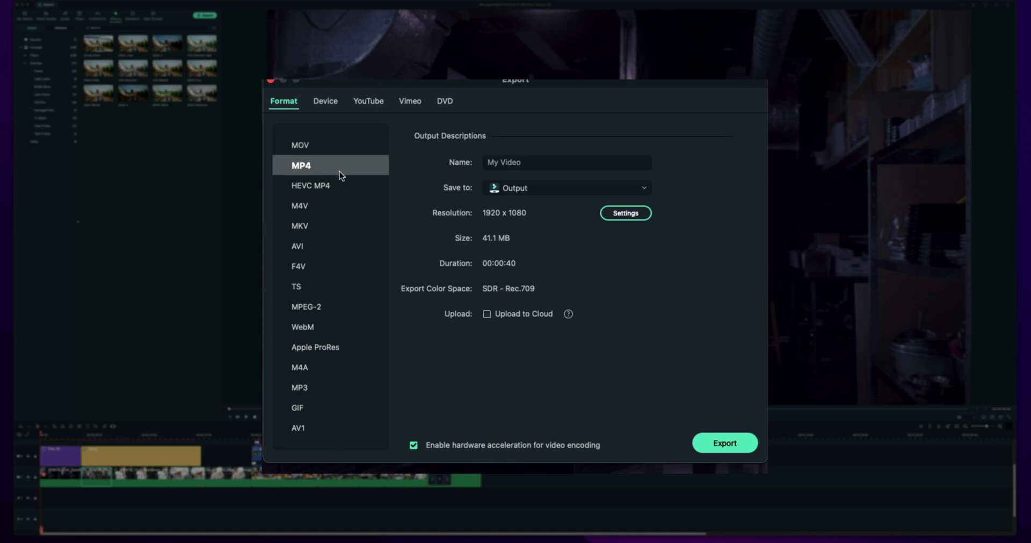
left_click(299, 187)
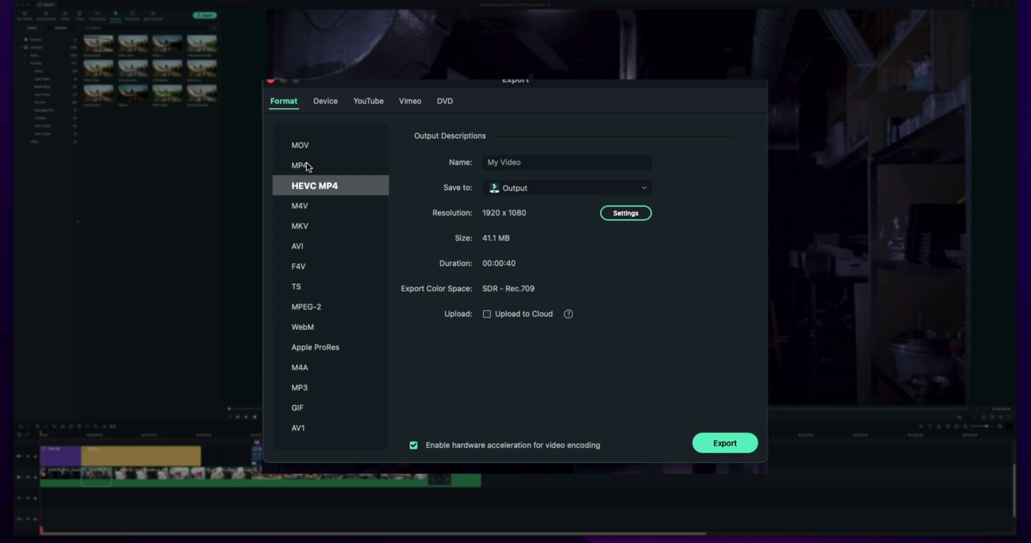
Cycle through MP4, HEVC MP4, MOV and MKV, then settle on Apple ProRes.
left_click(308, 165)
left_click(310, 185)
left_click(304, 165)
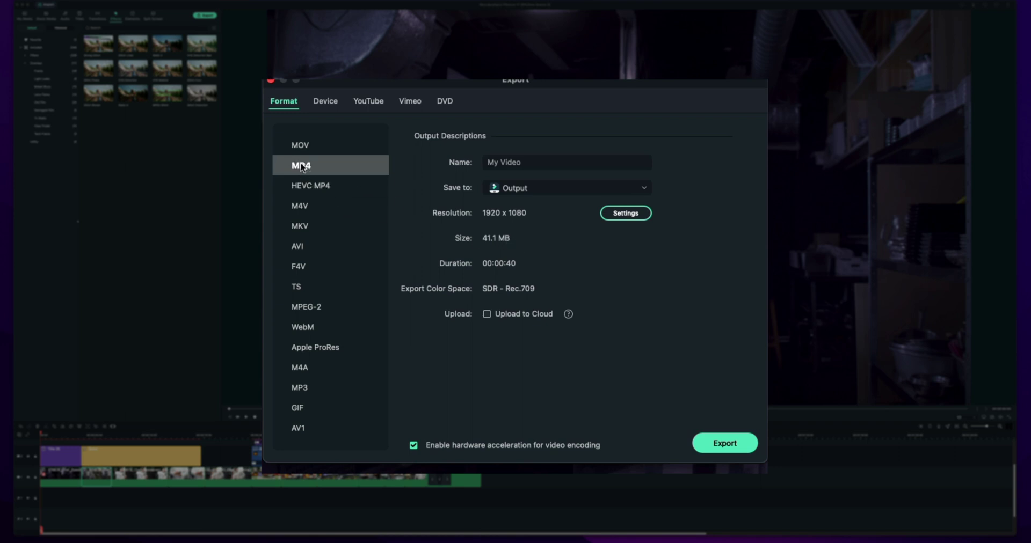
left_click(303, 146)
left_click(310, 186)
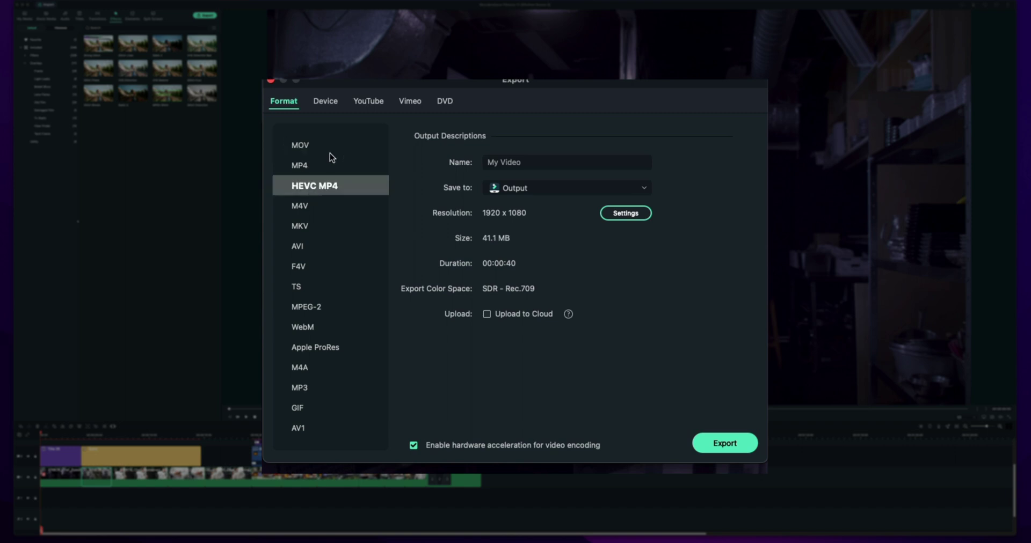
left_click(319, 221)
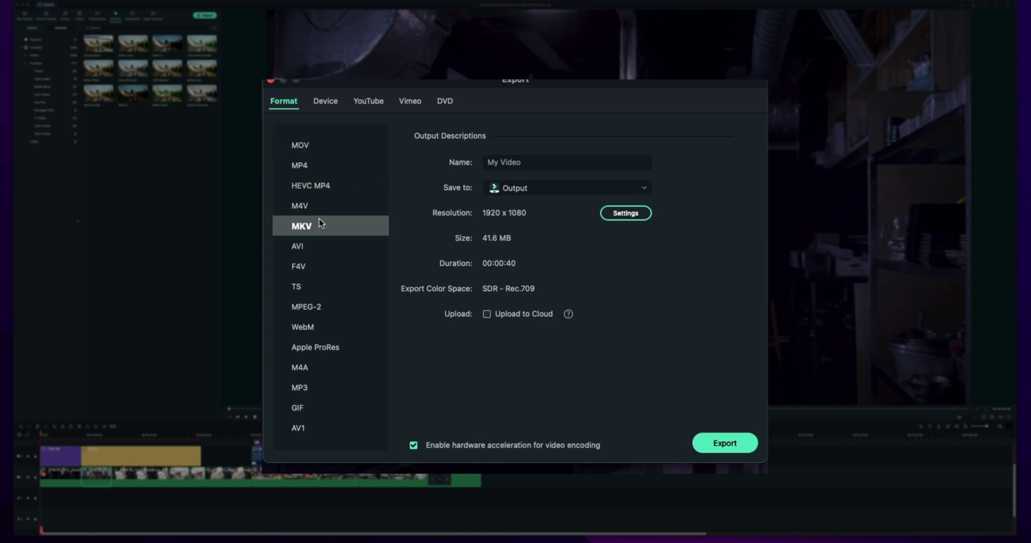
left_click(328, 353)
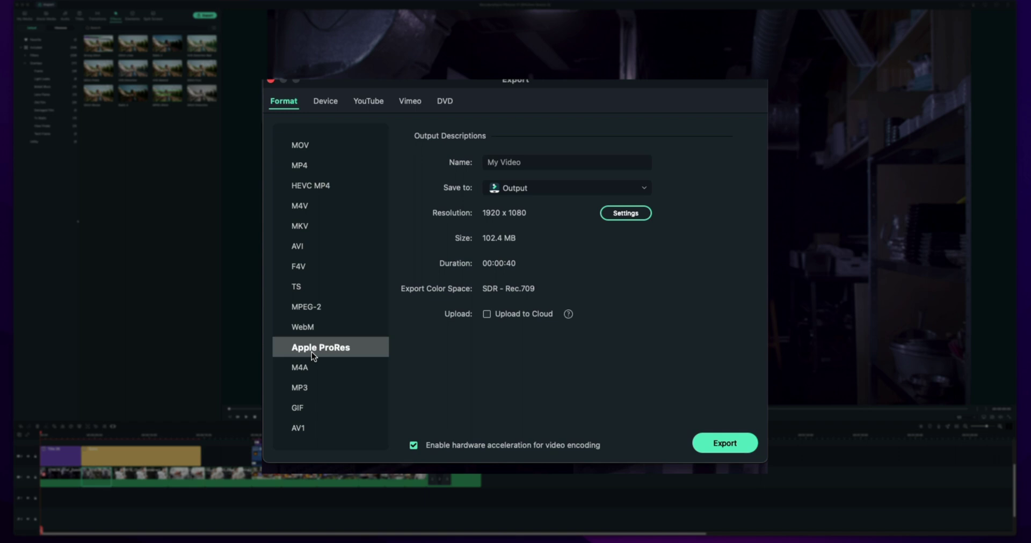
Set the ProRes export resolution to 4096 x 2160 and frame rate to 24 fps.
left_click(609, 213)
left_click(538, 244)
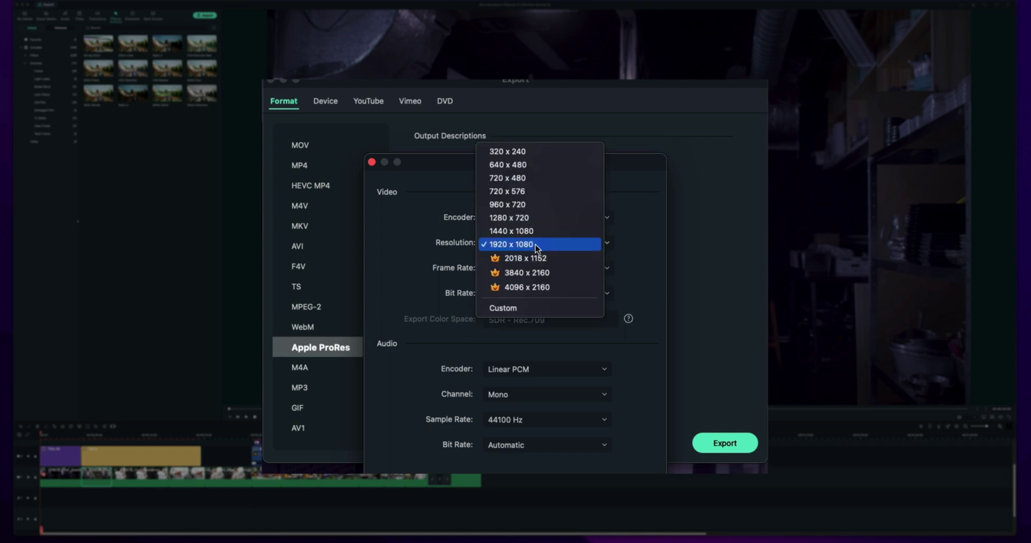
left_click(538, 289)
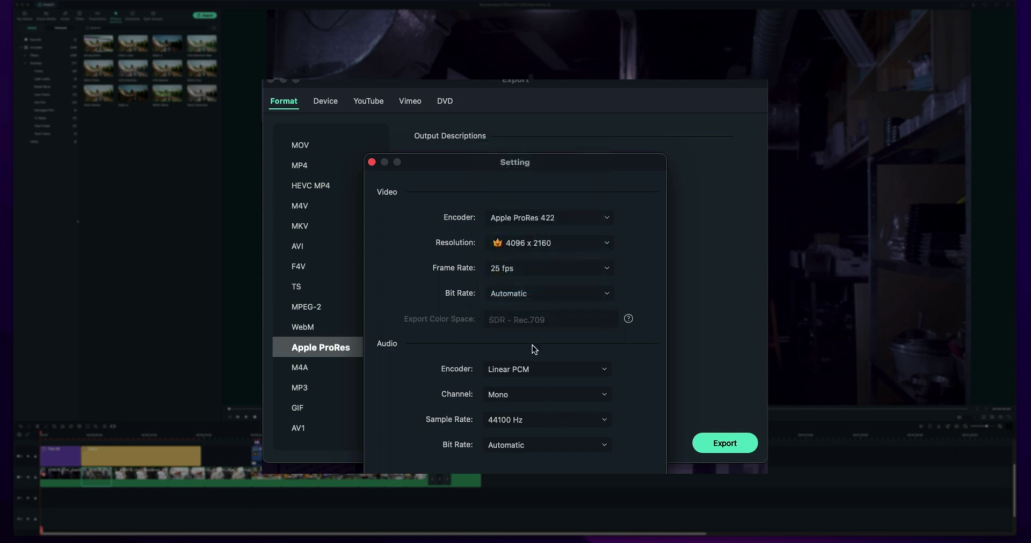
left_click(500, 269)
left_click(502, 258)
Try the Apple ProRes 422 HQ encoder, revert to Apple ProRes 422, and reconfirm 4096 x 2160.
left_click(532, 225)
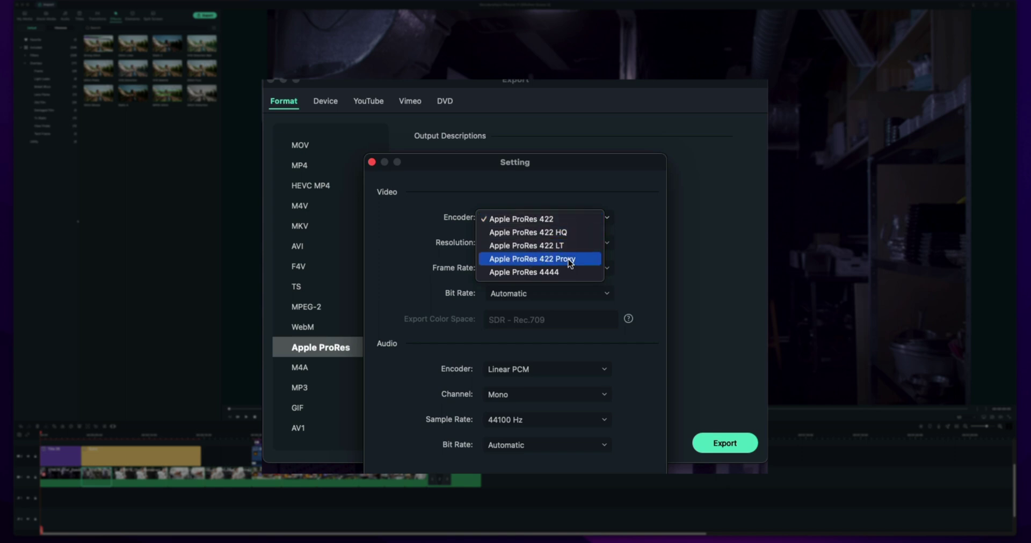
left_click(549, 232)
left_click(532, 243)
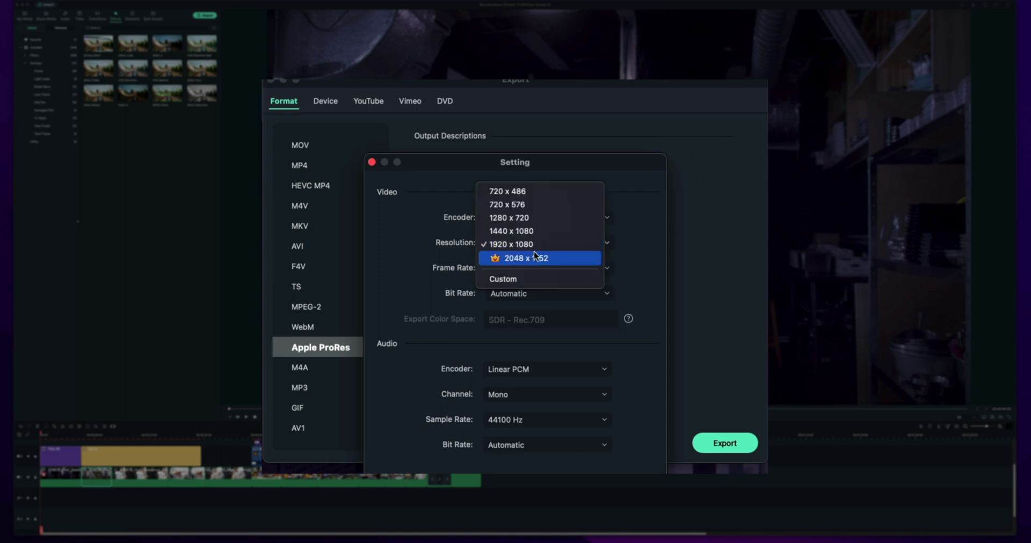
left_click(626, 242)
left_click(561, 226)
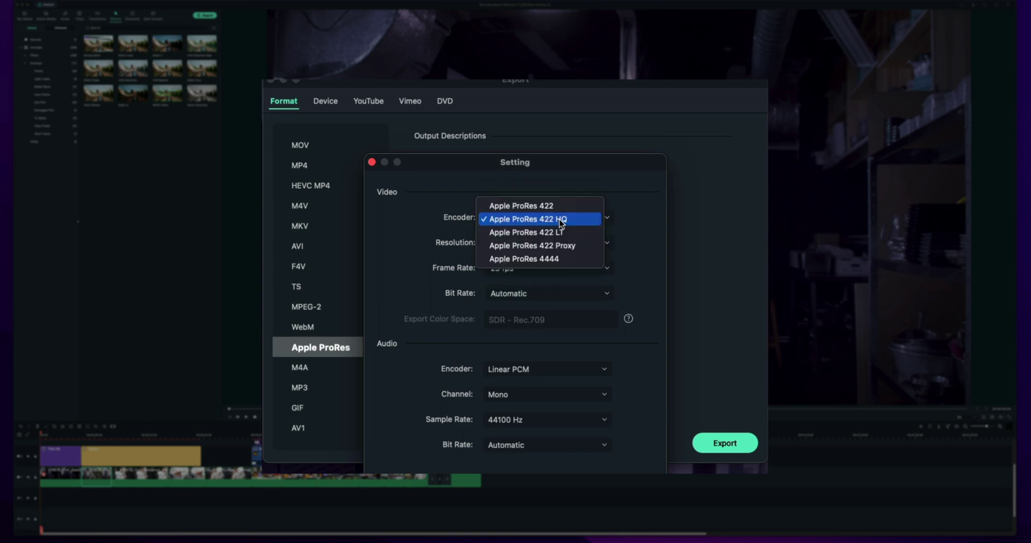
left_click(557, 209)
left_click(544, 237)
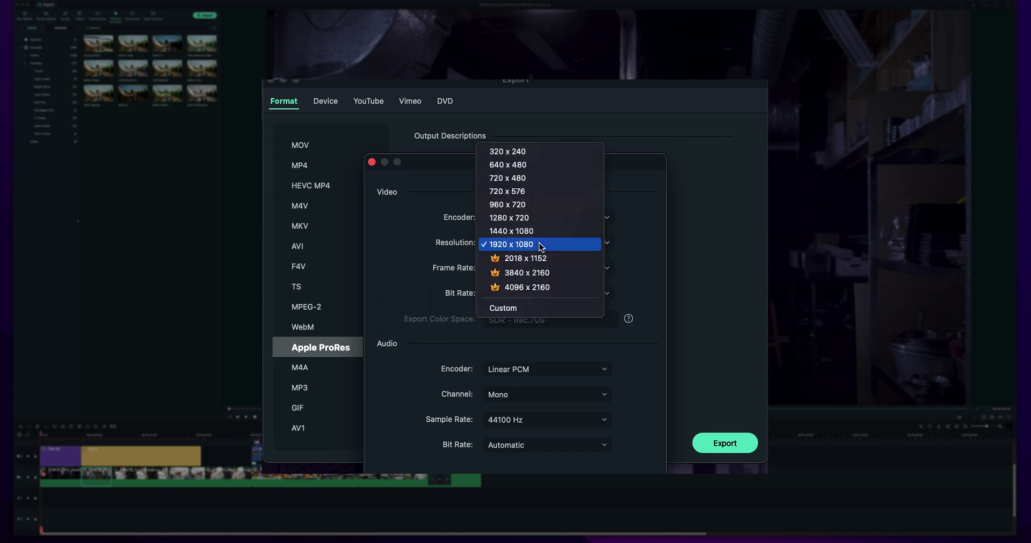
left_click(528, 286)
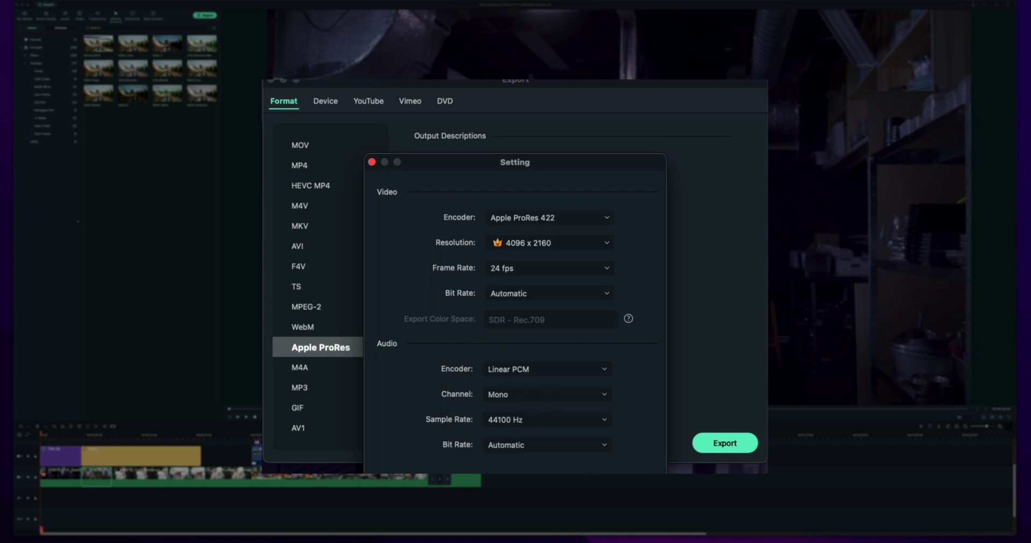
Close the ProRes settings, try MP3, then return the export format to MOV.
key("Return")
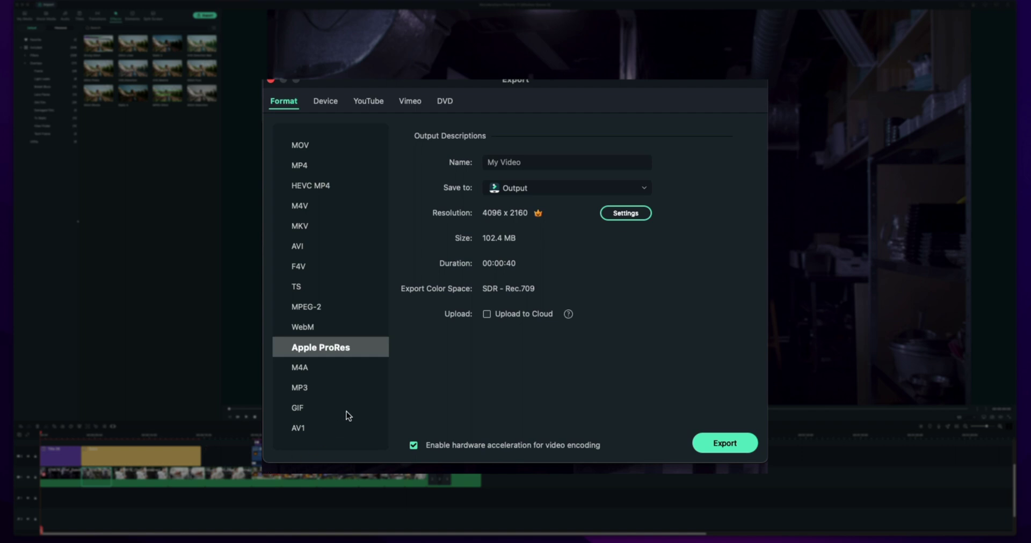
left_click(308, 387)
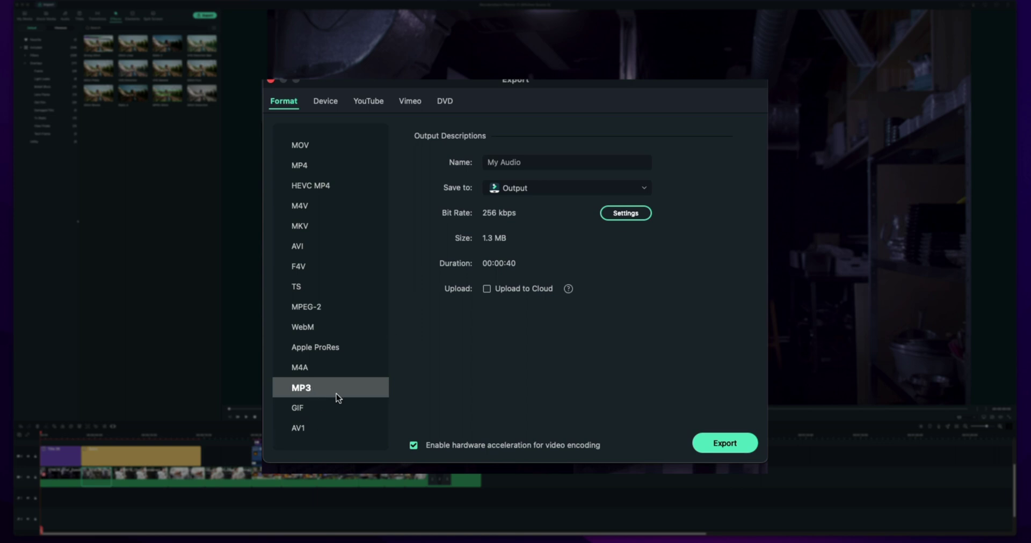
left_click(305, 143)
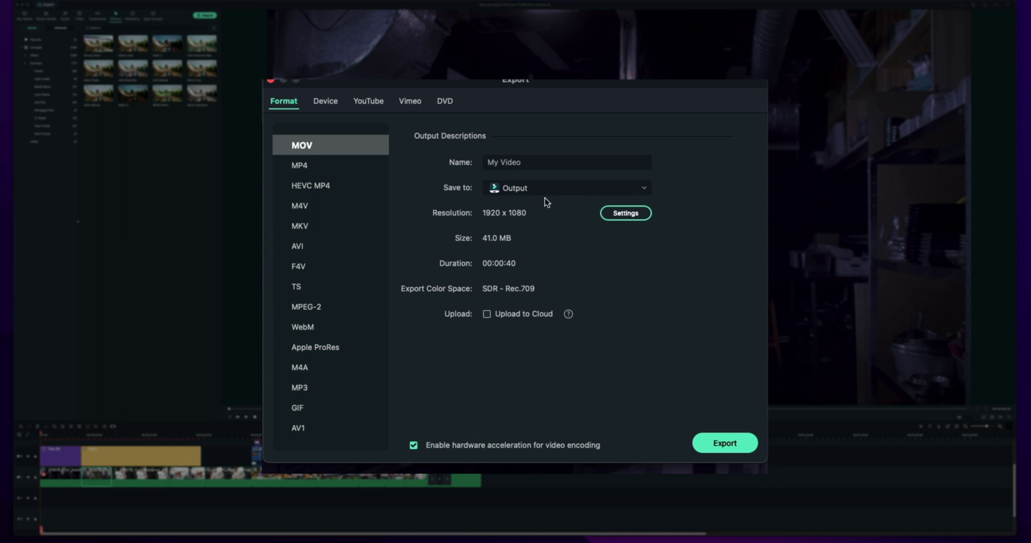
Rename the output file from My Video to 'Kitchen Scene_FINAL'.
left_click(528, 162)
left_click_drag(546, 162, 454, 163)
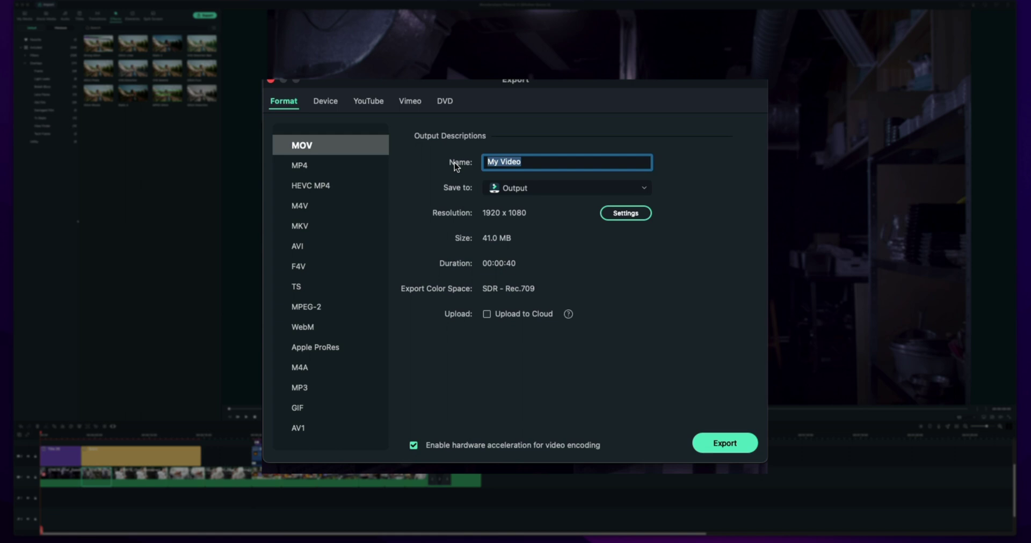
type("Kitchen Scene_FINAL")
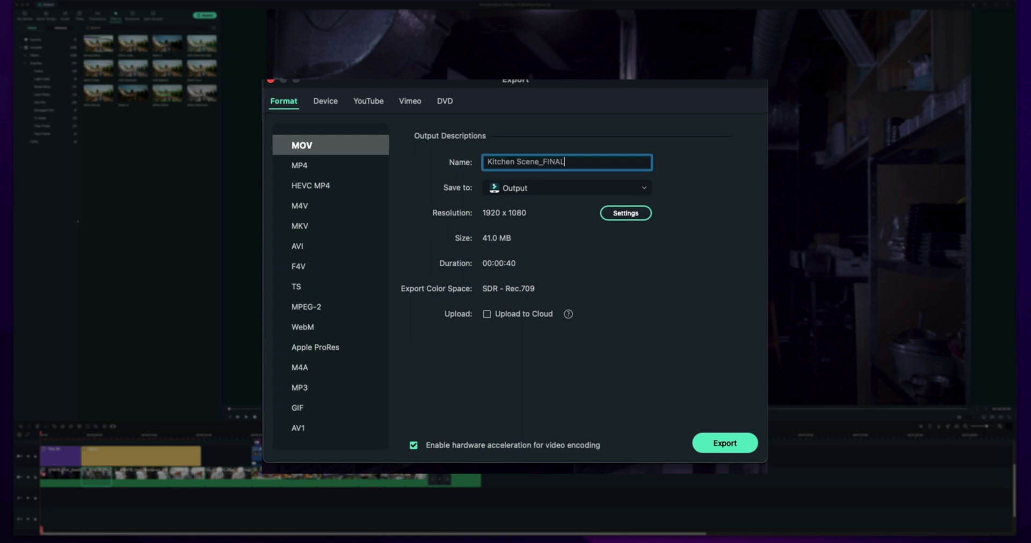
Set the export save location to the iCloud Desktop folder.
left_click(526, 189)
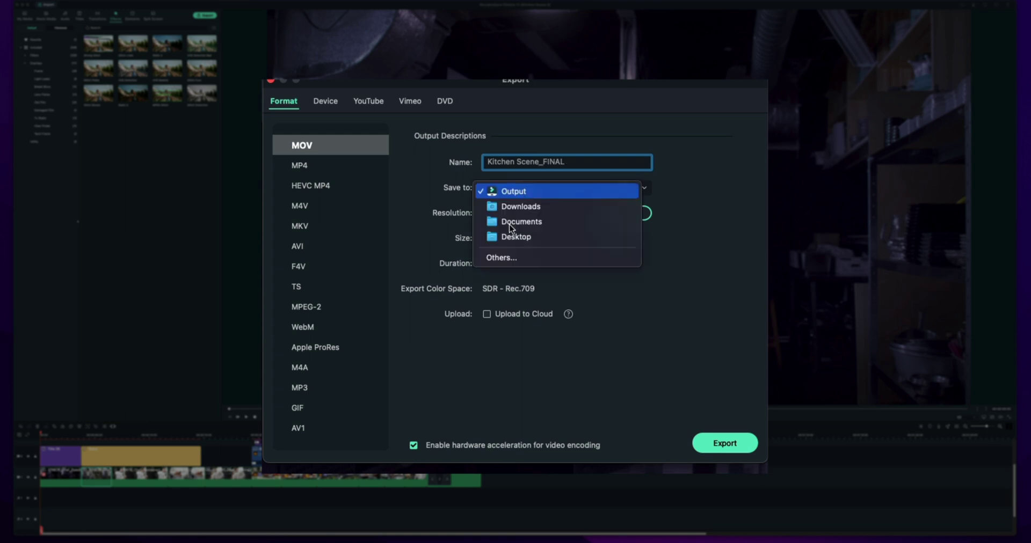
left_click(499, 259)
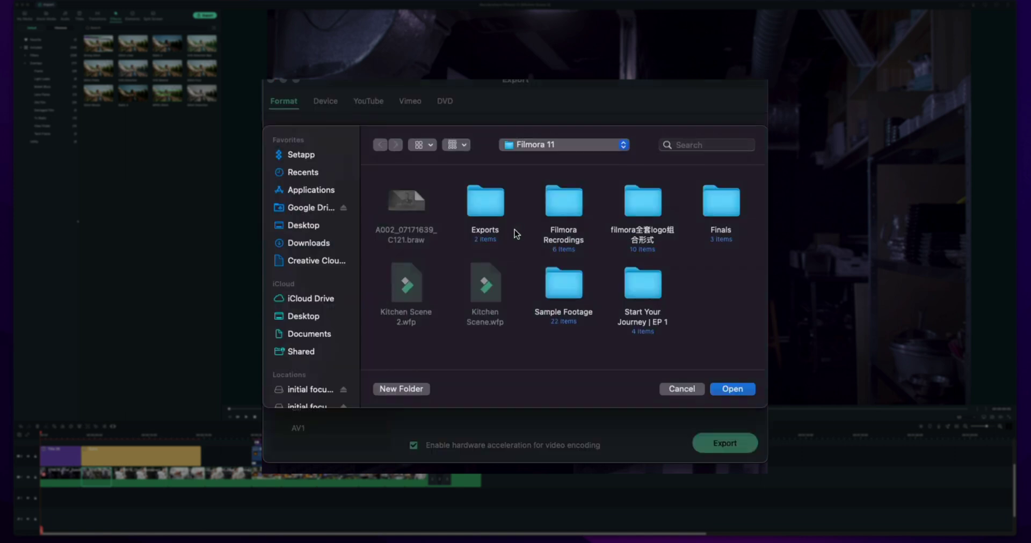
left_click(332, 316)
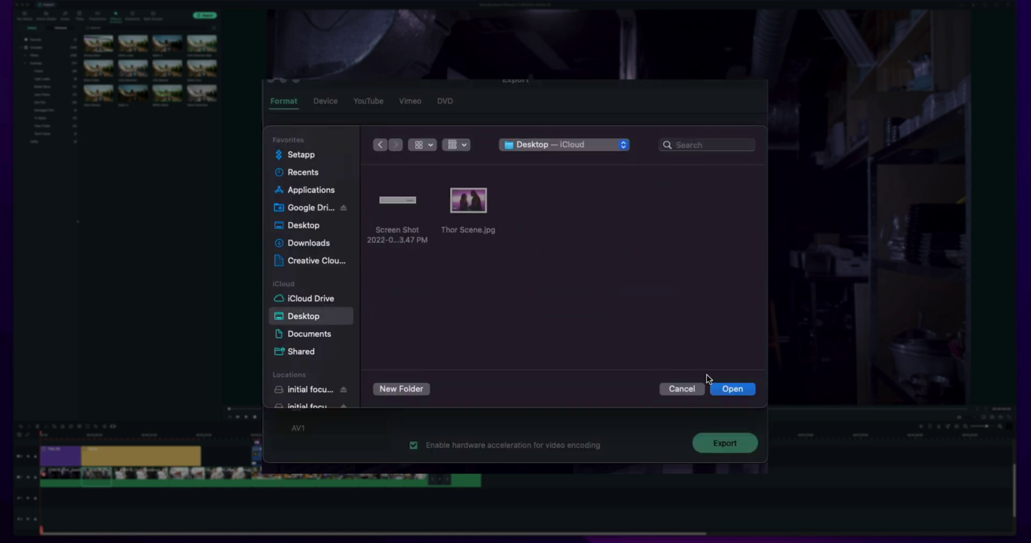
left_click(732, 388)
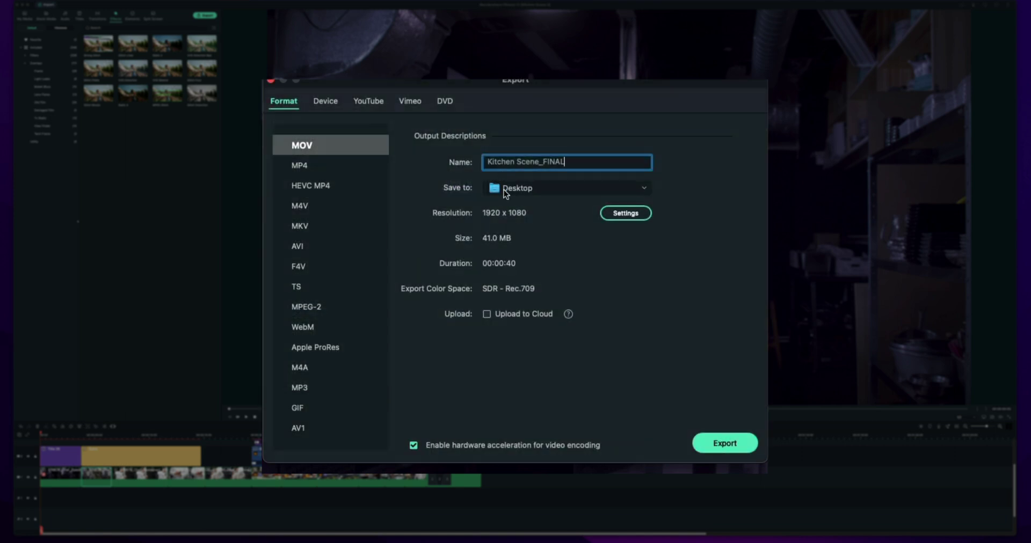
Give the MOV export Best quality, 4096 x 2160 and 24 fps, estimated at 403.8 MB.
left_click(625, 213)
left_click(397, 155)
left_click(526, 243)
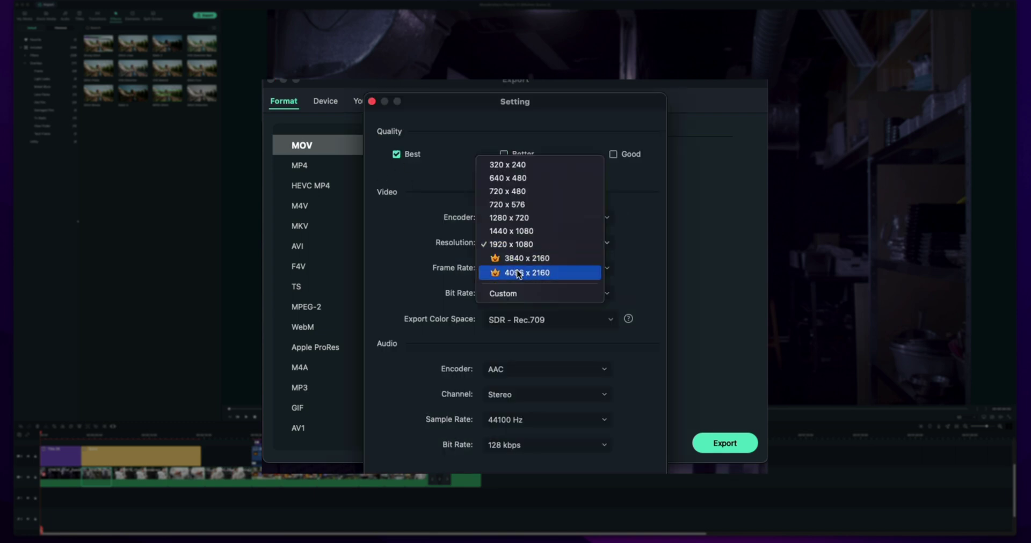
left_click(518, 274)
left_click(524, 266)
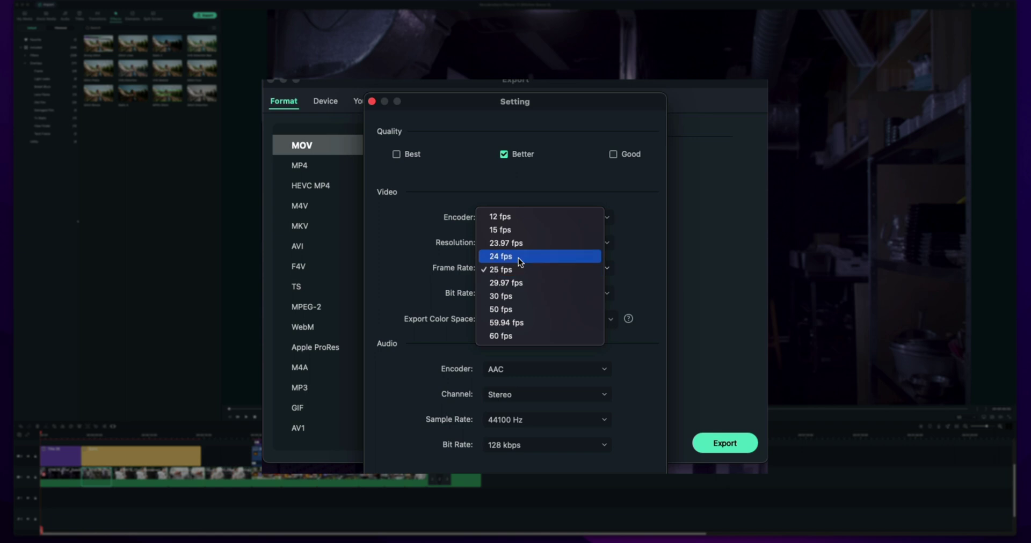
left_click(517, 259)
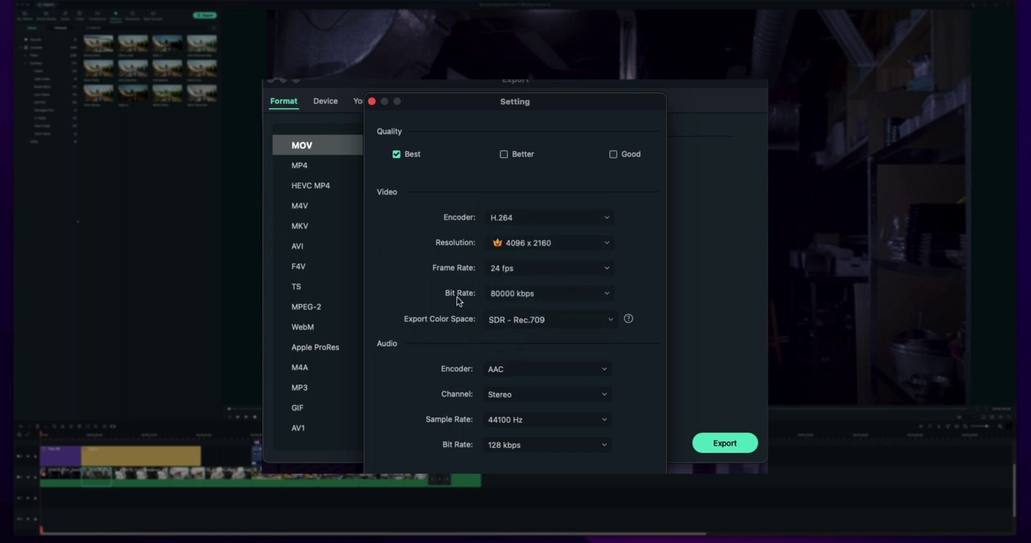
left_click(624, 470)
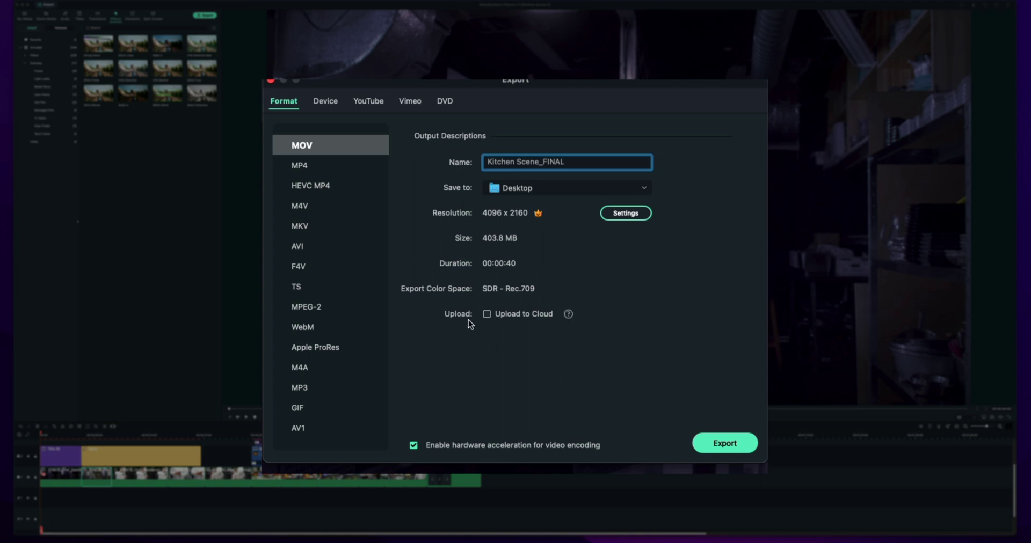
View the Upload to Cloud help and scroll the Wondershare Drive Gold, Platinum and Diamond plans.
left_click(568, 313)
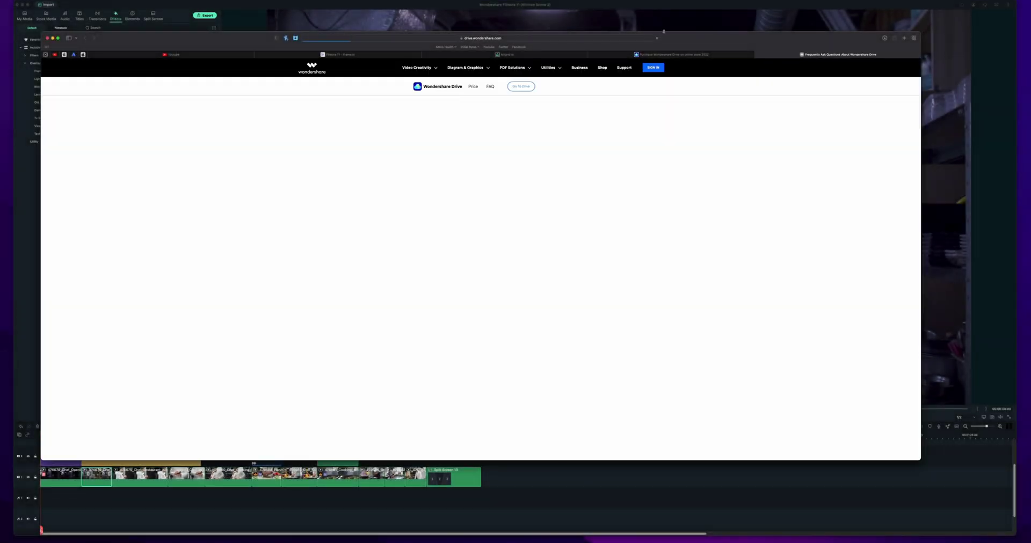
left_click(671, 55)
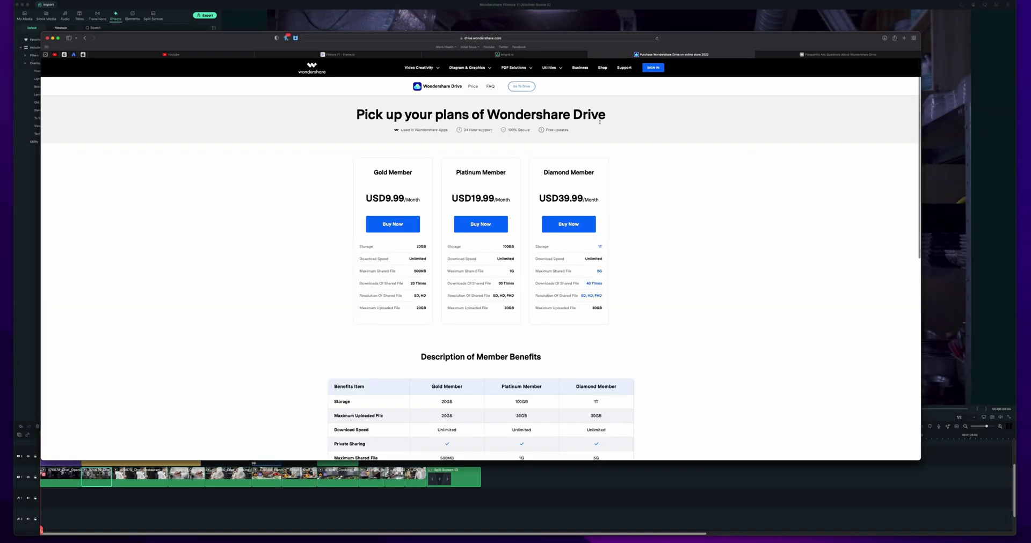
scroll(424, 233, "down", 1)
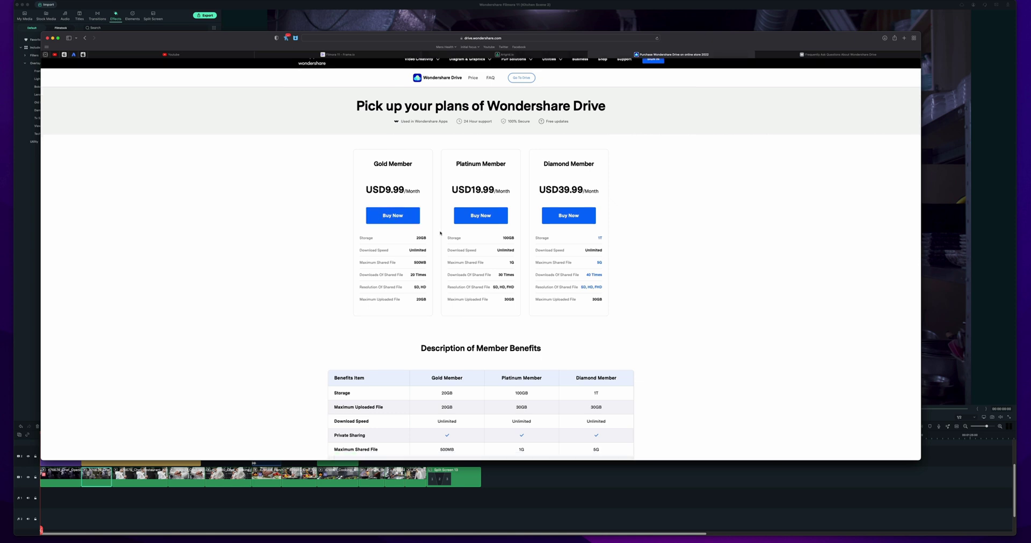
scroll(437, 230, "down", 8)
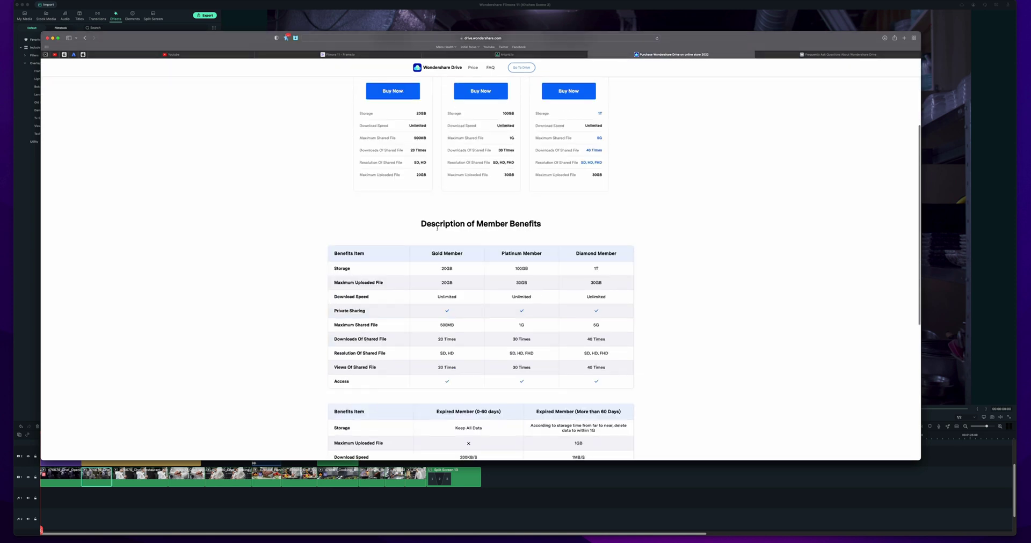
scroll(446, 250, "up", 8)
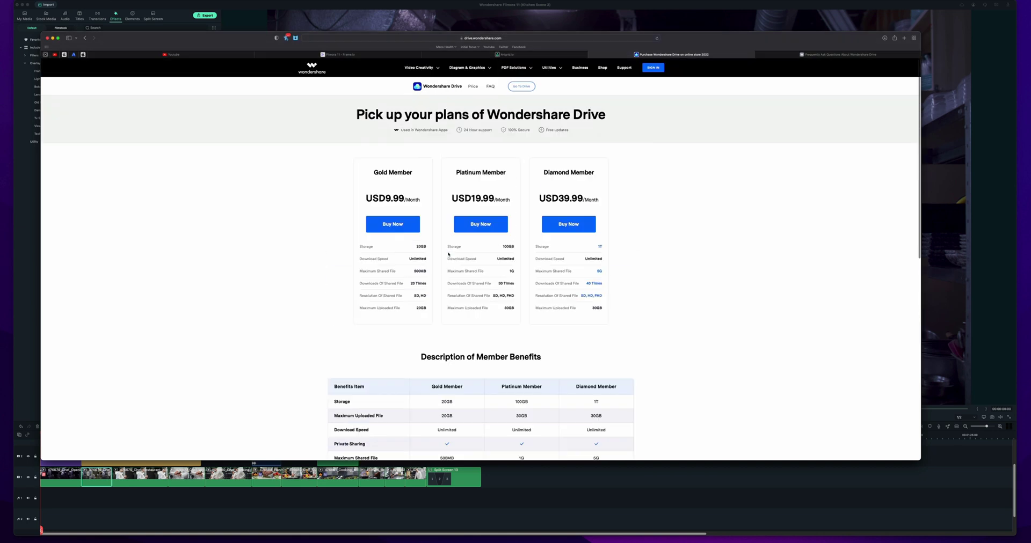
scroll(475, 237, "down", 7)
scroll(457, 177, "up", 7)
Return to the Kitchen Scene_FINAL Export window and leave Upload to Cloud unchecked.
left_click(75, 31)
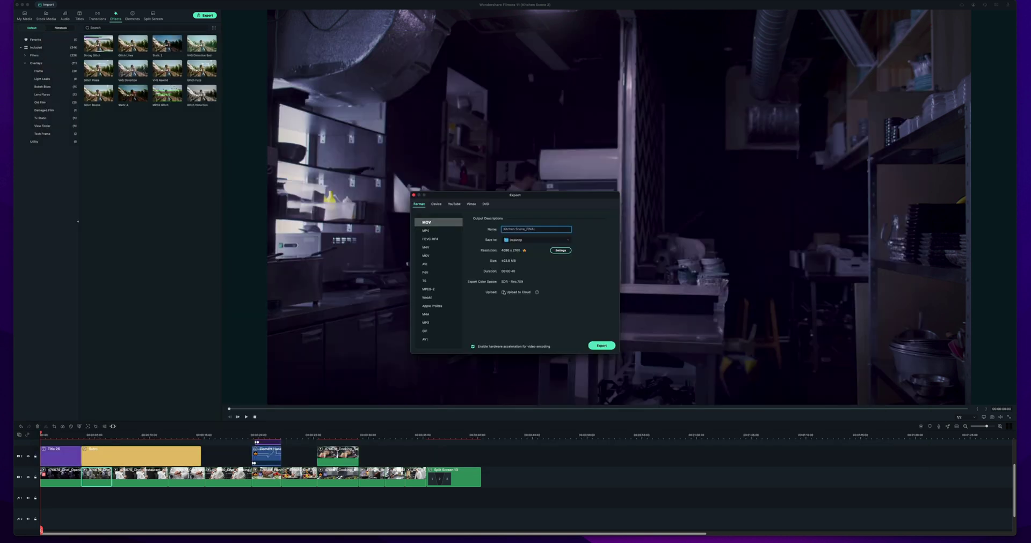
left_click(503, 292)
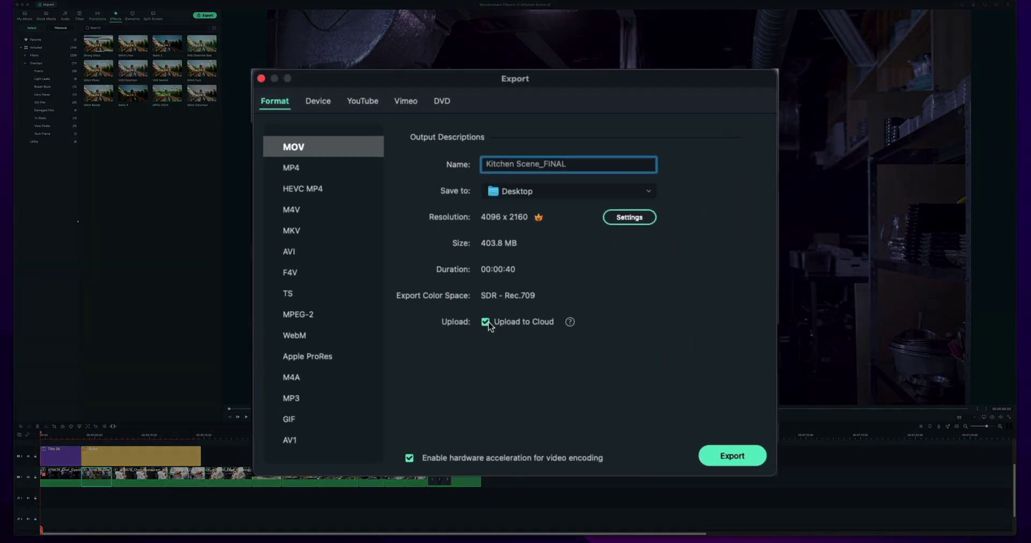
left_click(487, 323)
Export Kitchen Scene_FINAL.mov and dismiss the Congratulations success message.
left_click(735, 458)
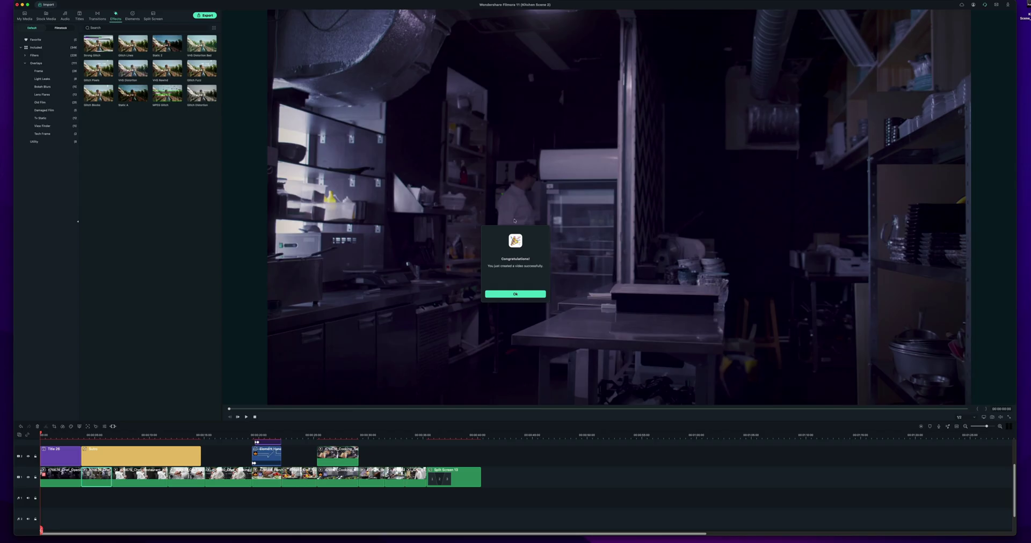
left_click(521, 294)
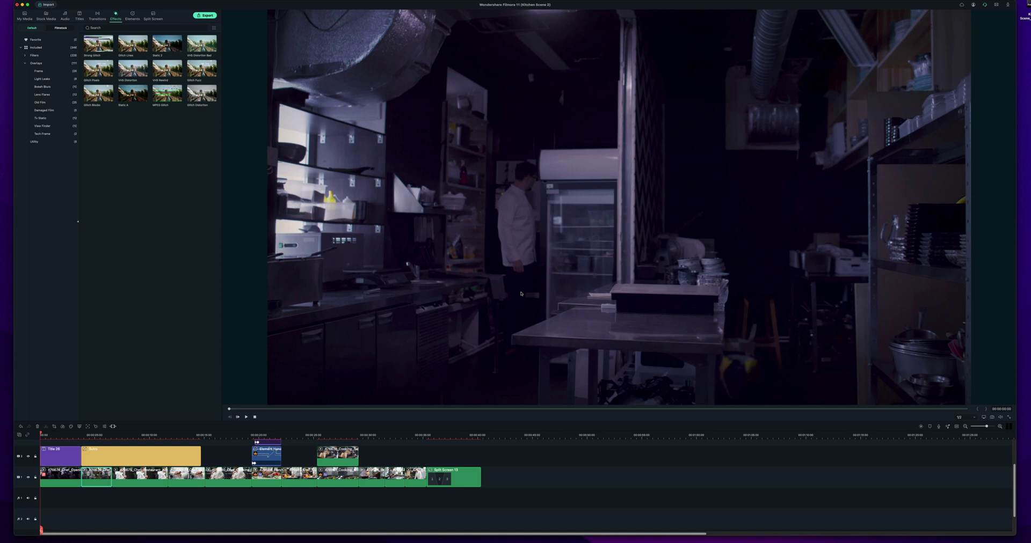